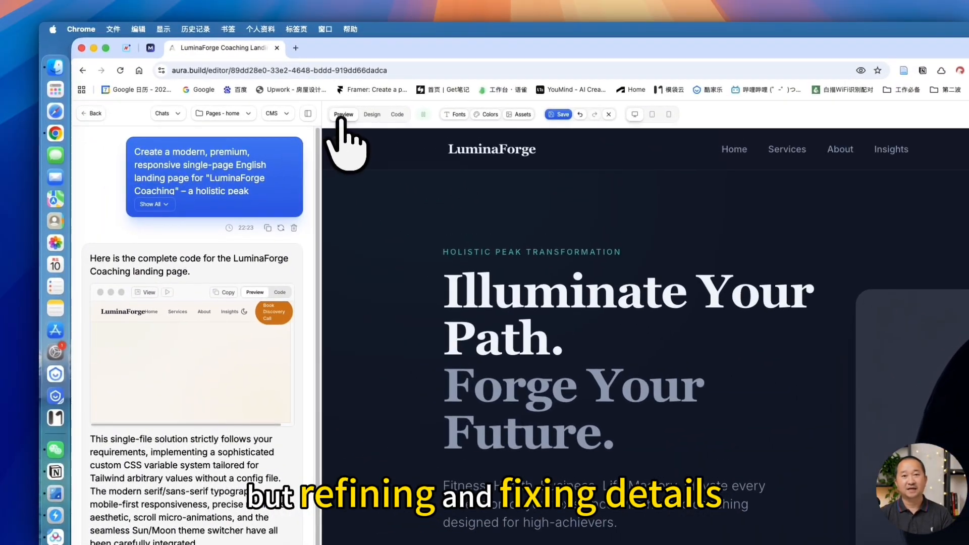
Step: Hide the chat sidebar and inspect the home page's sections from the hero down to the Frequently Asked Questions
click(310, 114)
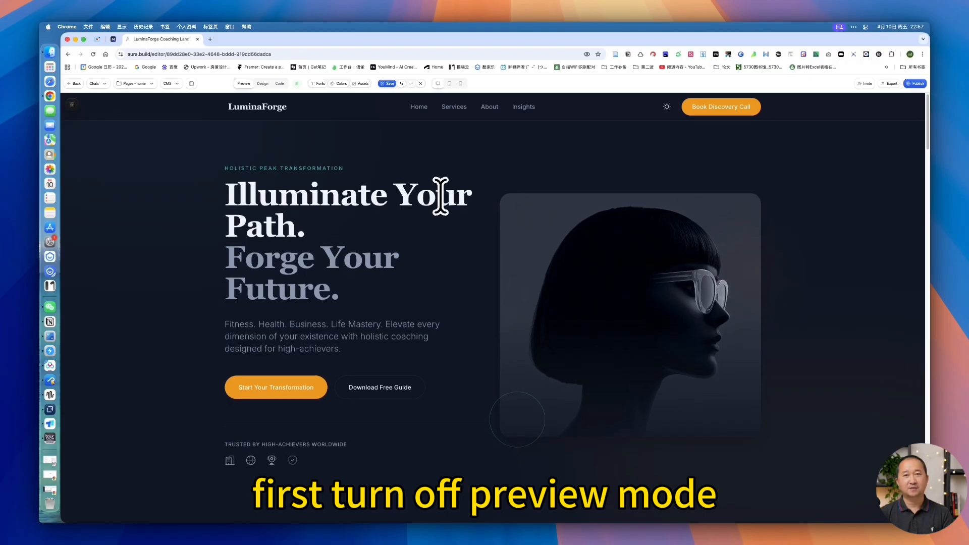
scroll(447, 210, down, 5)
scroll(452, 234, down, 10)
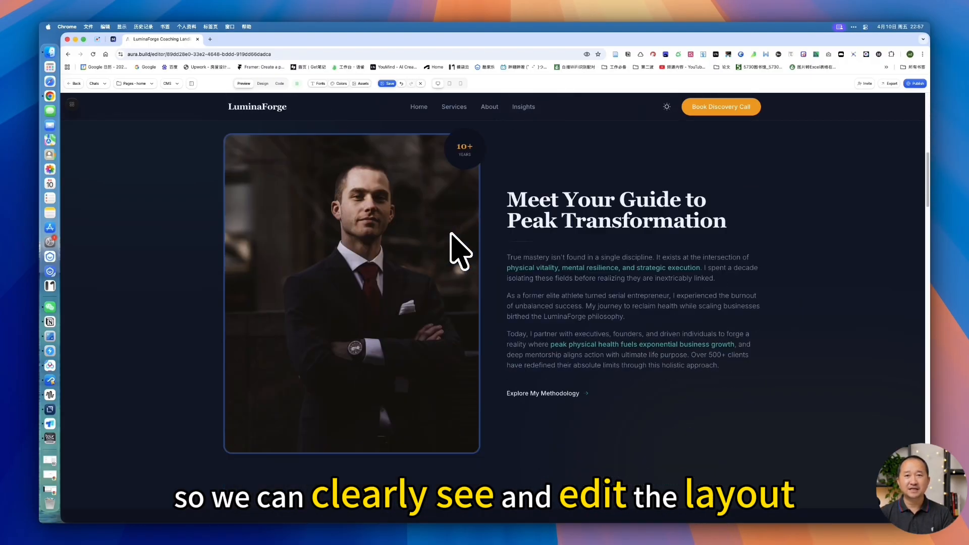
scroll(451, 234, down, 10)
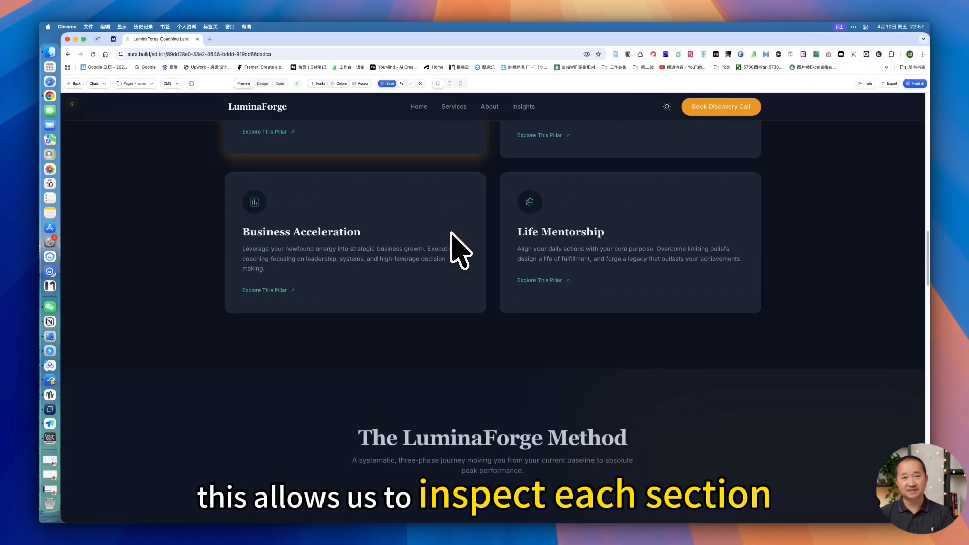
scroll(451, 233, down, 12)
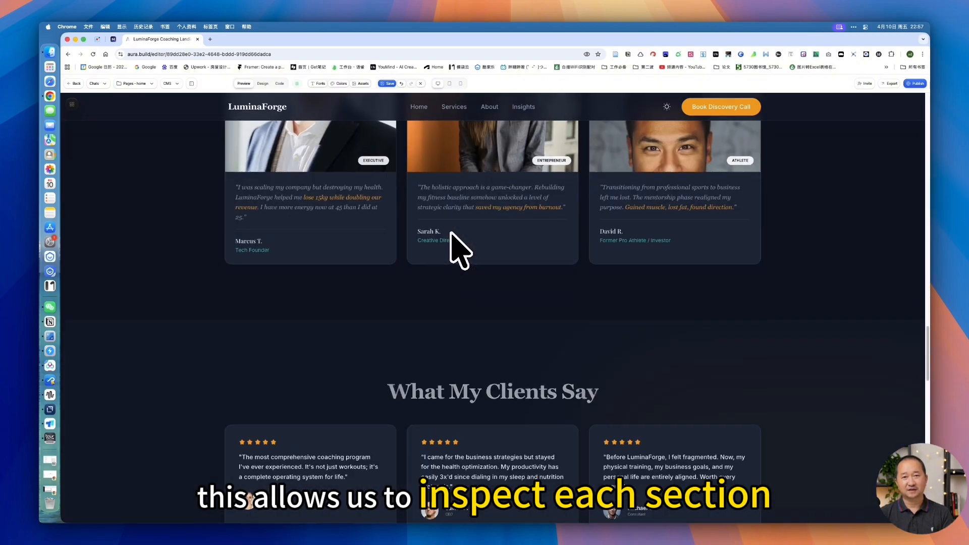
scroll(451, 233, down, 7)
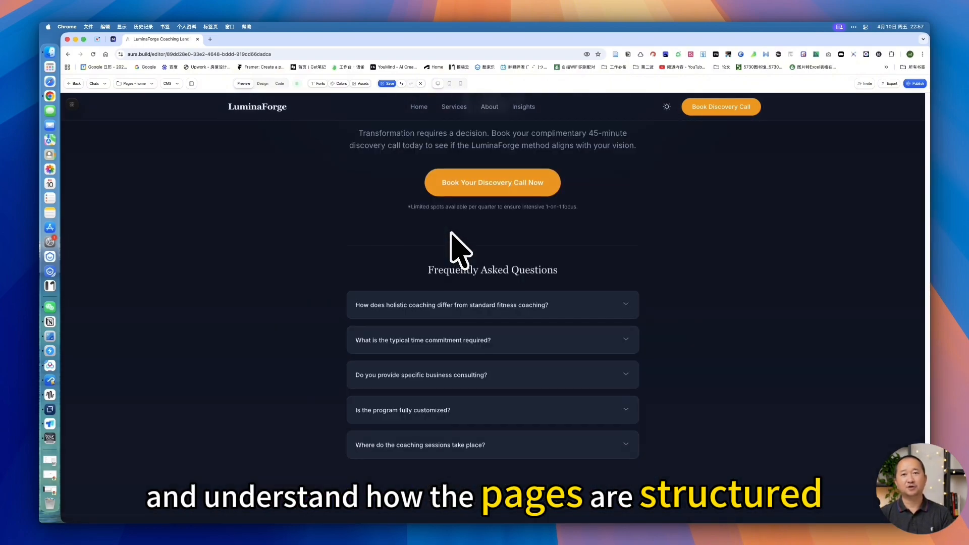
scroll(451, 238, up, 8)
scroll(456, 243, up, 20)
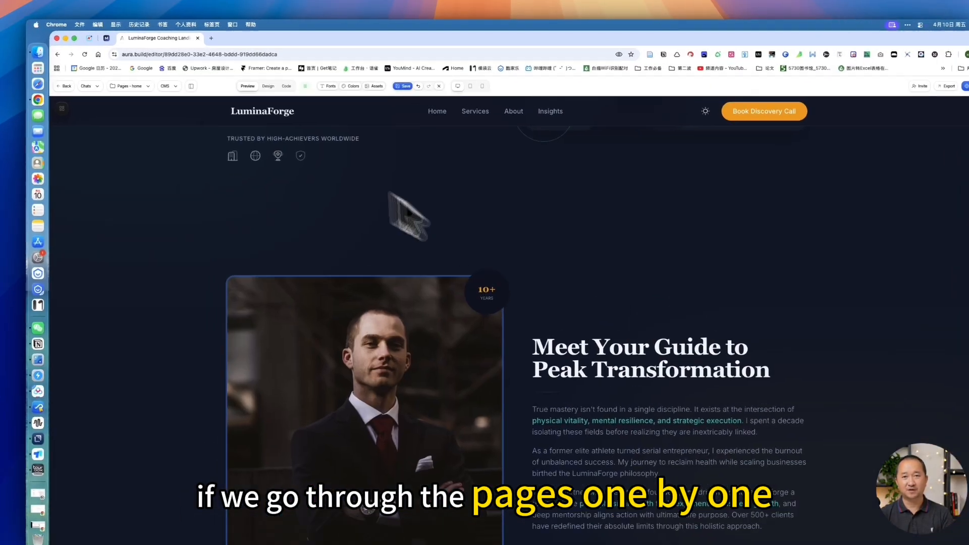
Step: Open the service page, accepting the loss of unsaved changes, and check its navigation and sections for consistency with the home page
click(142, 87)
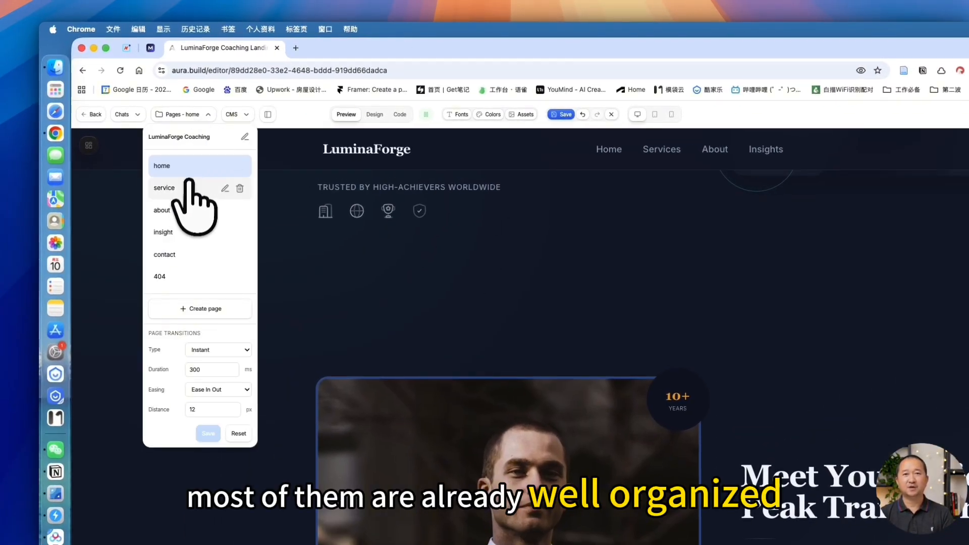
click(188, 182)
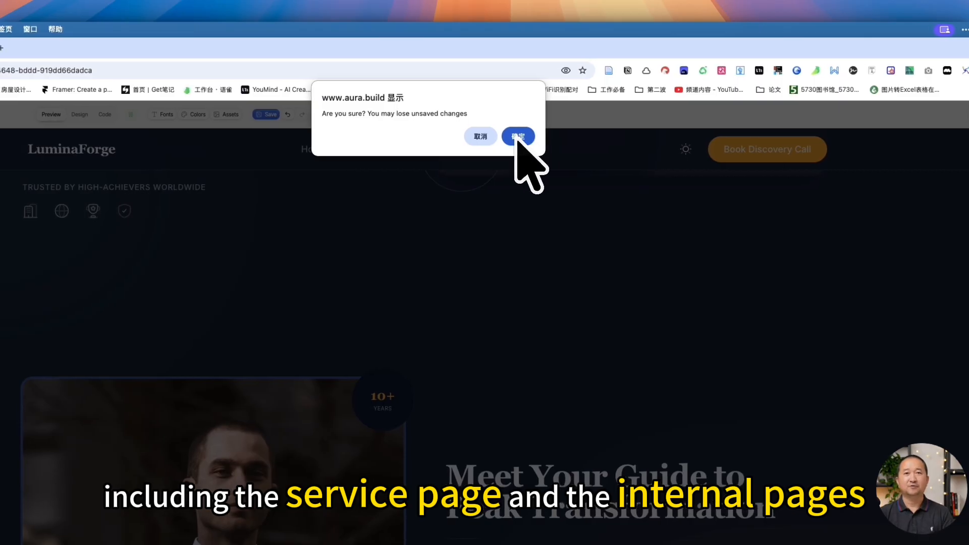
click(518, 135)
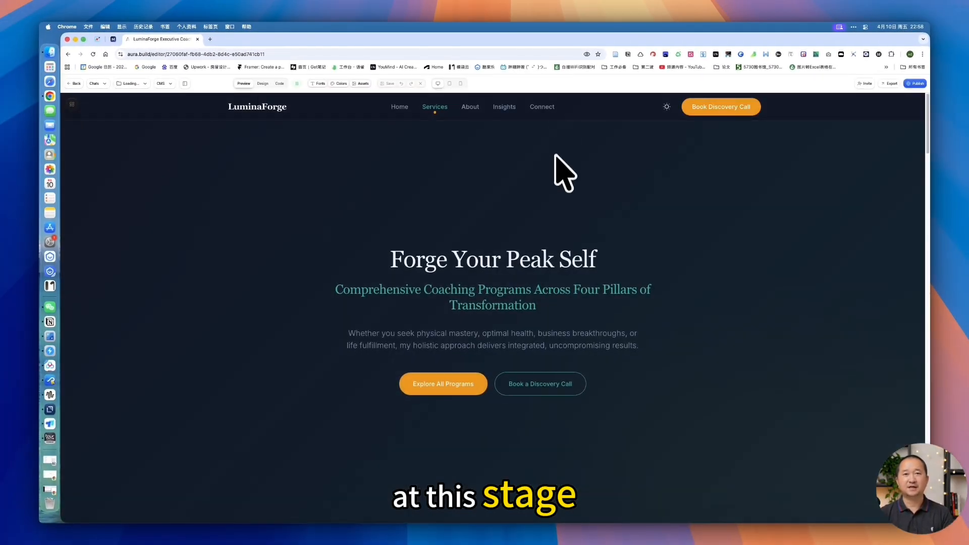
scroll(558, 161, down, 3)
scroll(560, 177, down, 10)
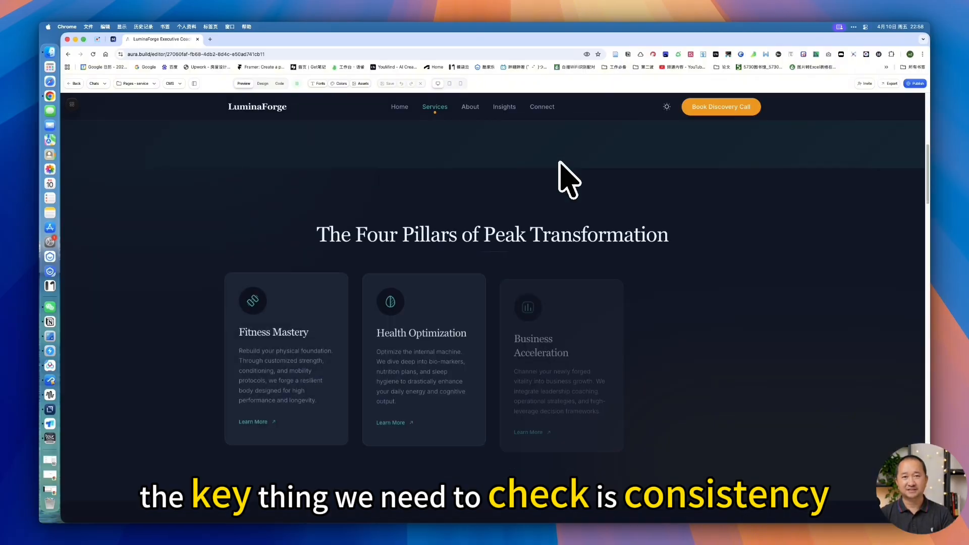
scroll(560, 172, up, 5)
scroll(561, 162, up, 8)
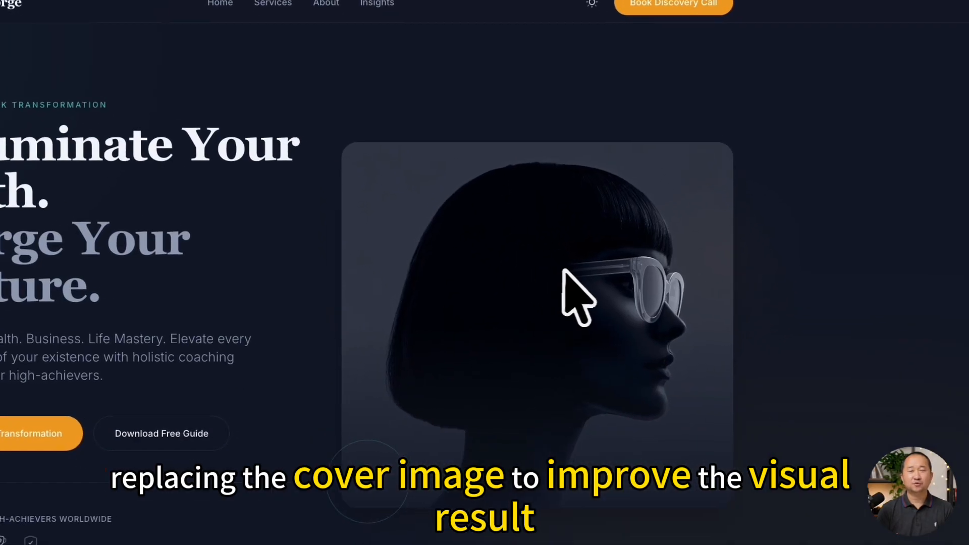
Step: Switch the home page to design mode and open the code of the header's navigation element
scroll(558, 217, down, 5)
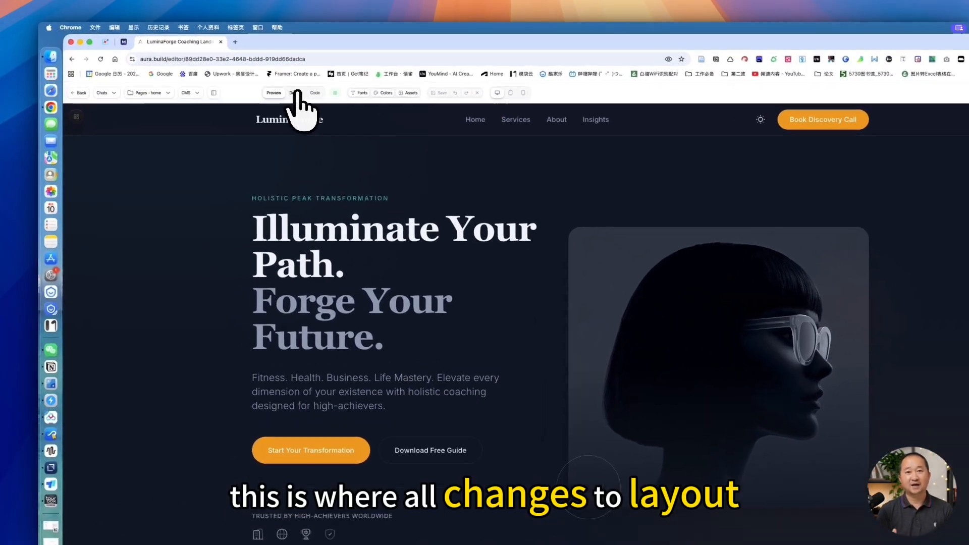
click(374, 114)
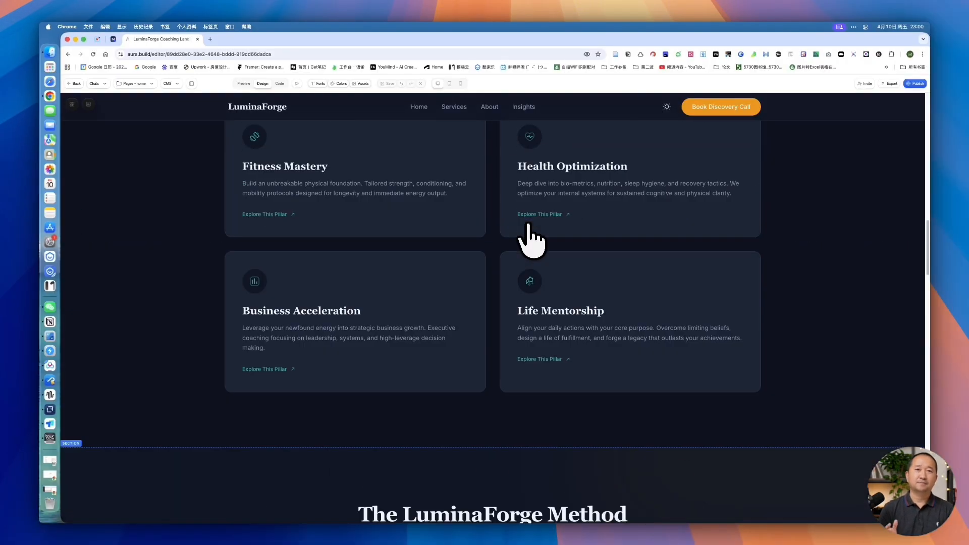
scroll(777, 352, up, 4)
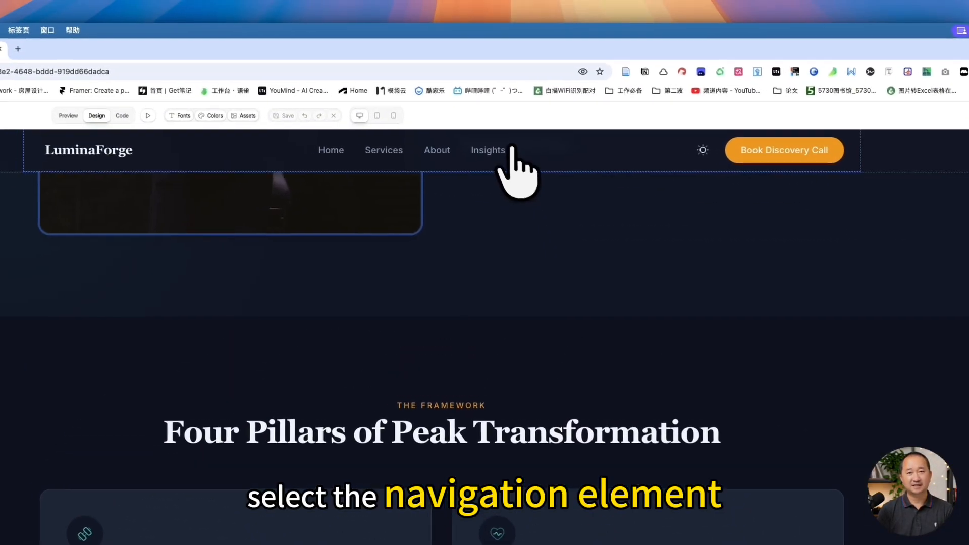
click(512, 149)
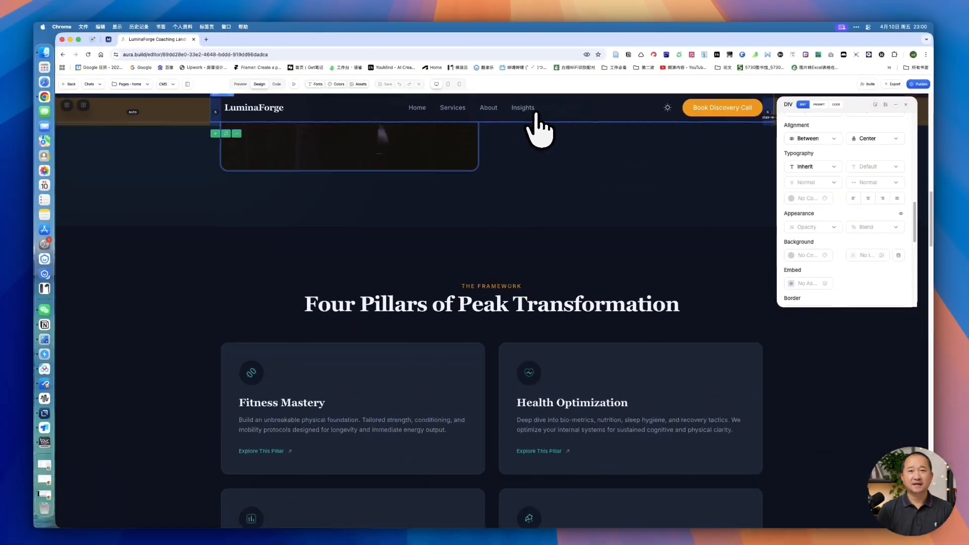
scroll(535, 127, up, 5)
scroll(538, 114, up, 5)
click(535, 109)
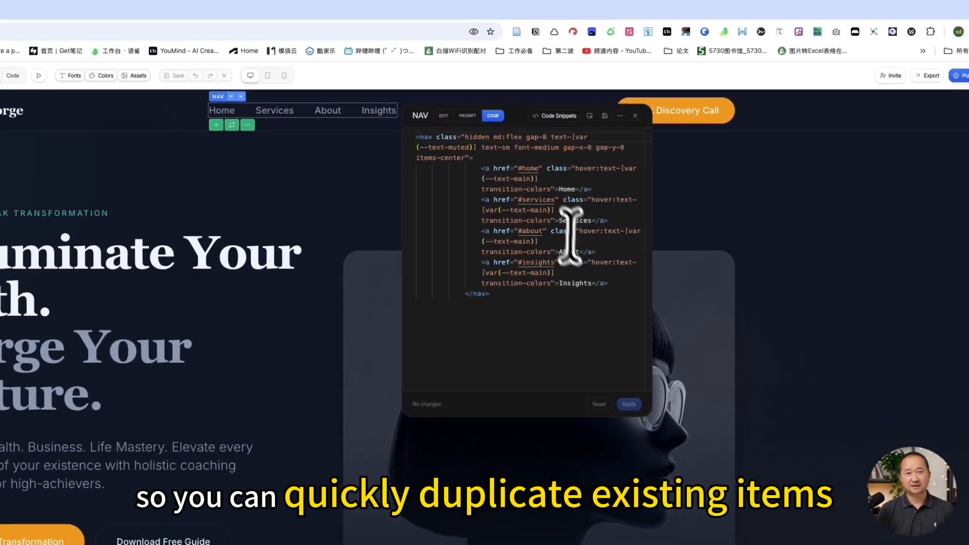
Step: Duplicate the Insights link in the header navigation's code and set the copy's text to "Contact"
triple_click(573, 247)
right_click(558, 248)
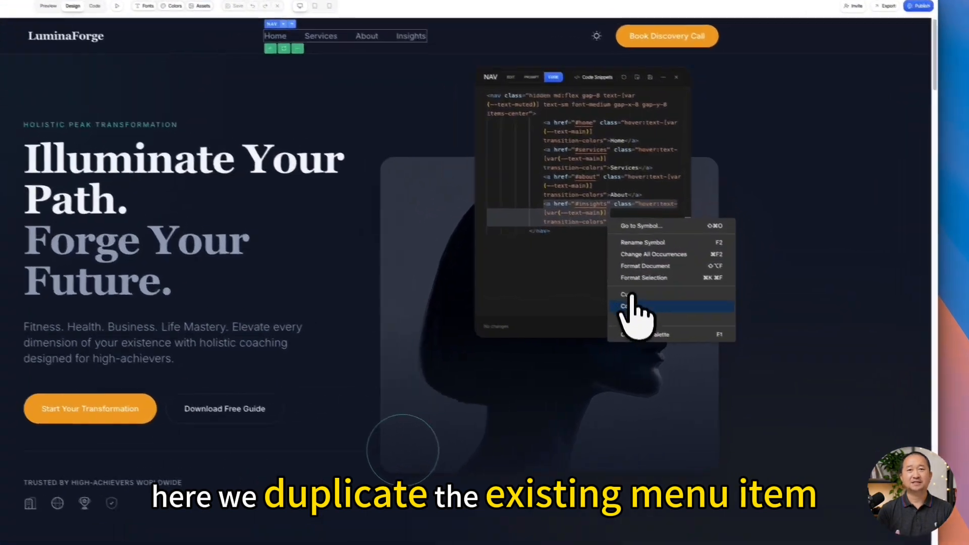
click(691, 315)
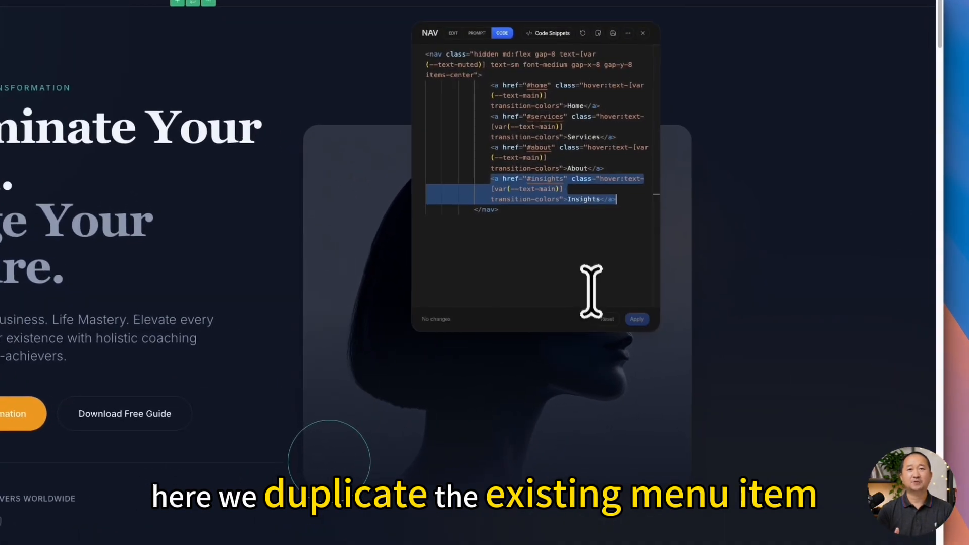
click(714, 251)
key(Return)
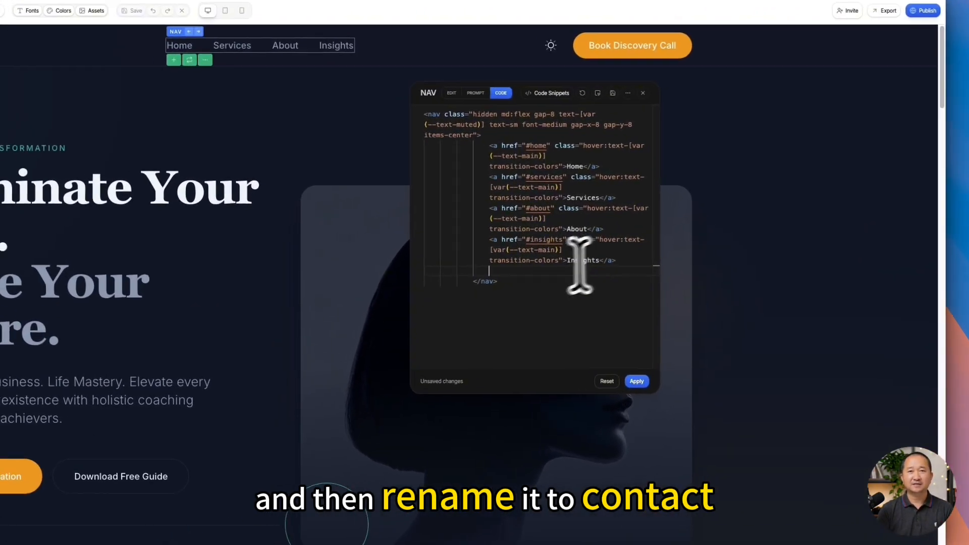
right_click(580, 265)
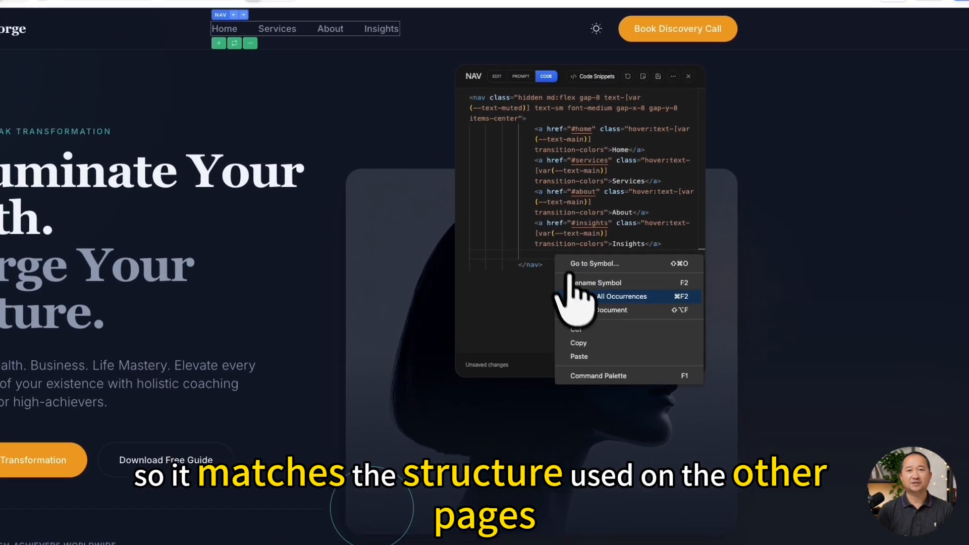
click(576, 368)
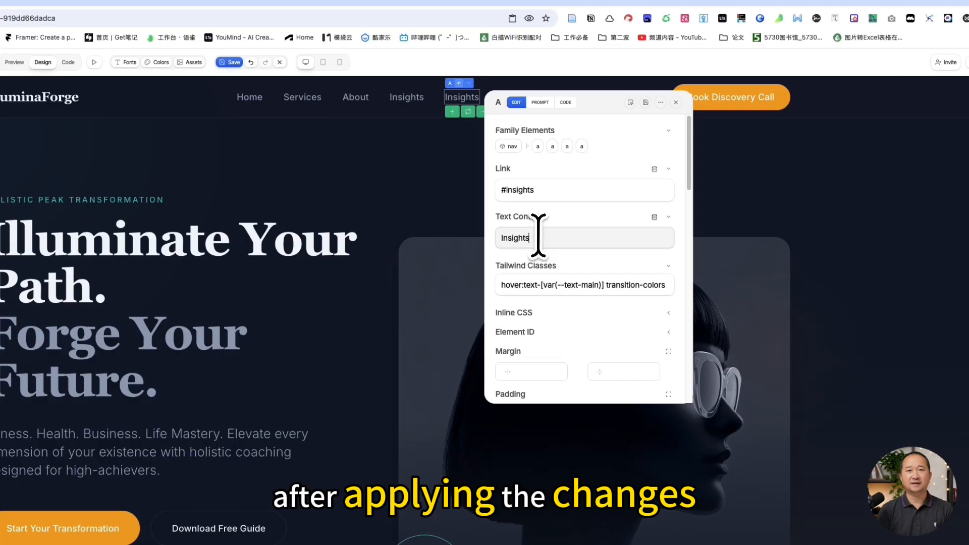
double_click(580, 201)
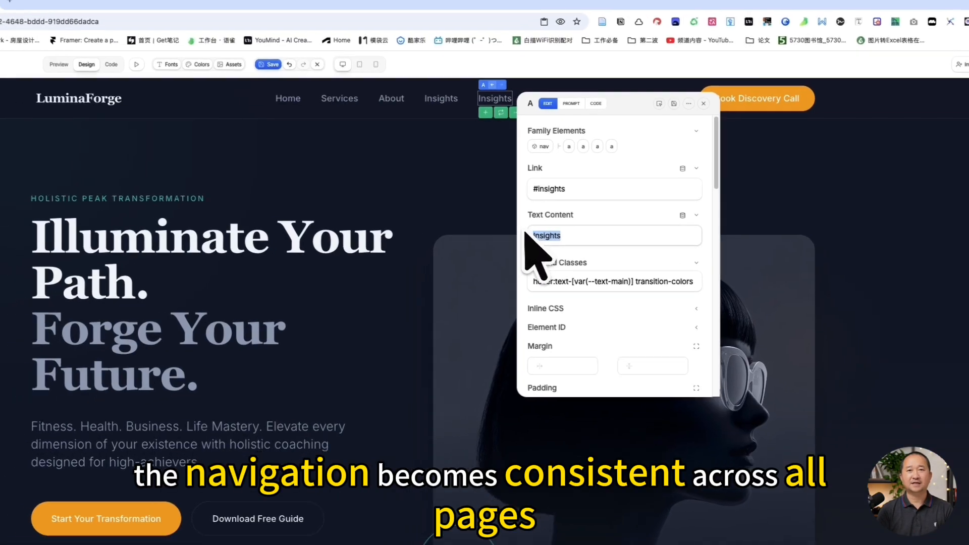
text(Contact)
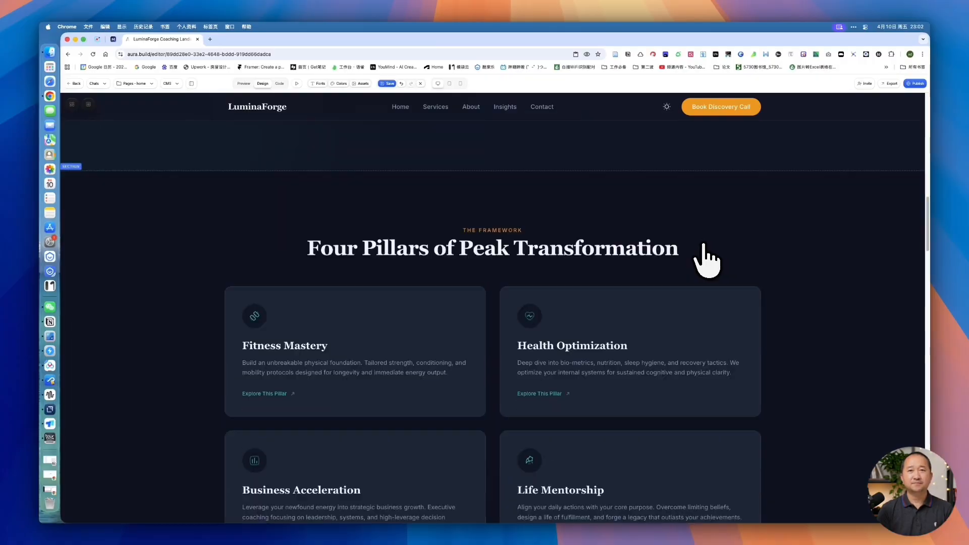
Step: Change the text of the footer's Client Results link under Company to "Services"
scroll(633, 371, down, 10)
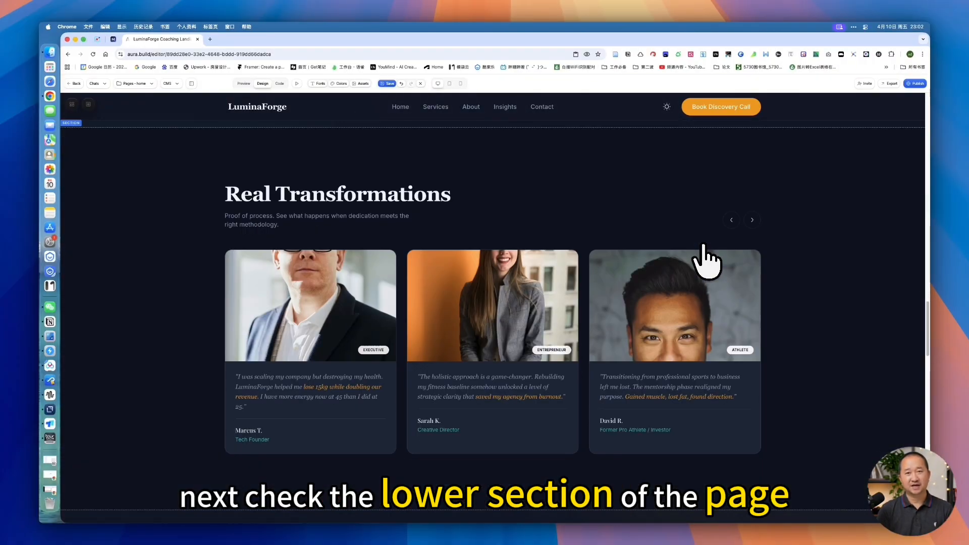
scroll(706, 260, down, 20)
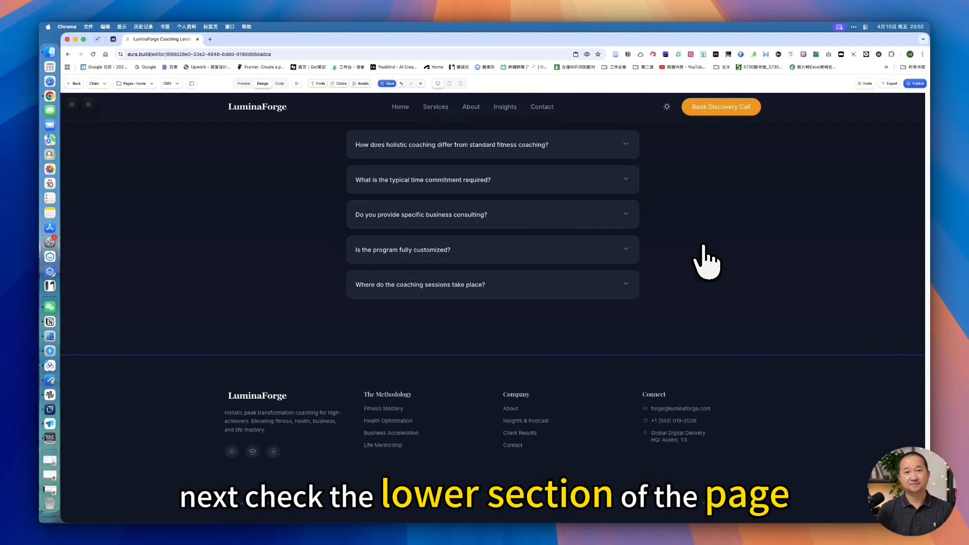
click(531, 434)
drag(586, 326, 554, 325)
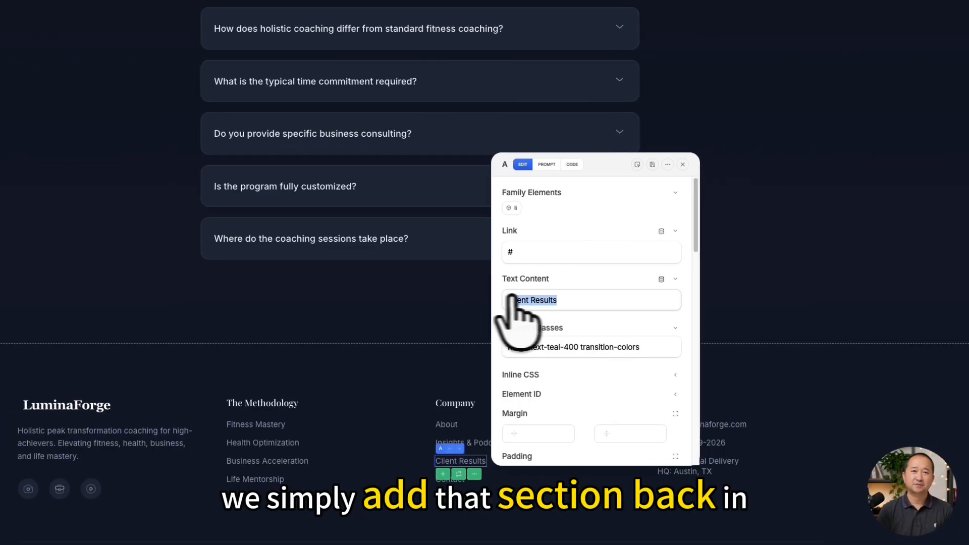
text(ser)
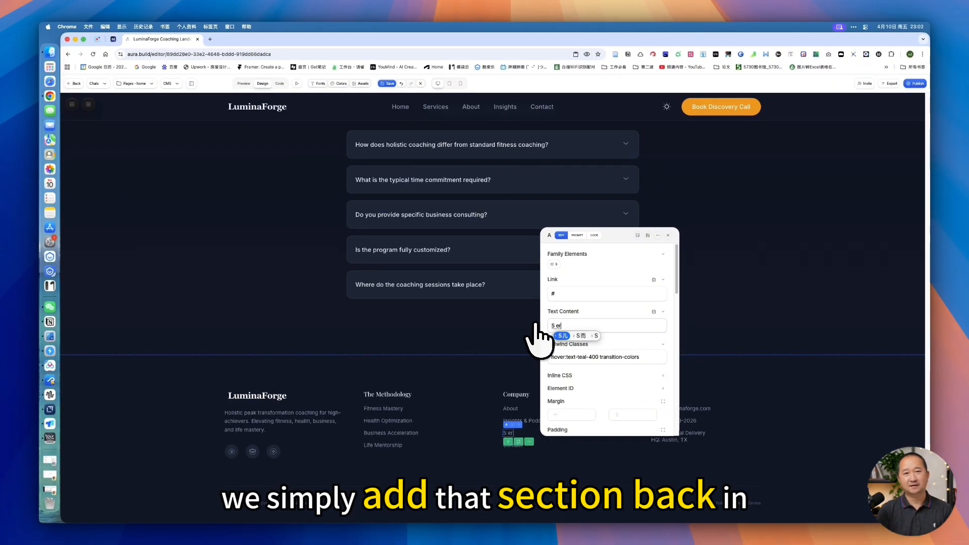
text(vices)
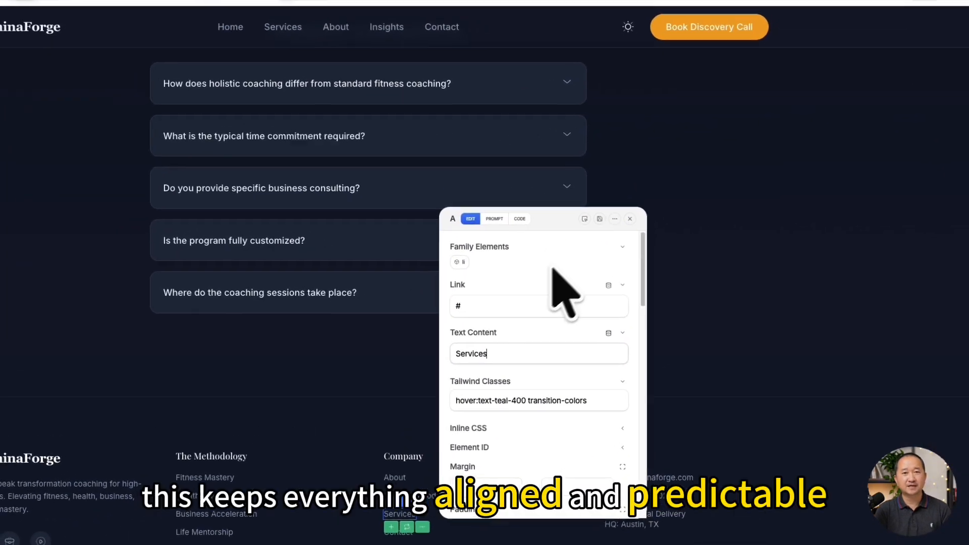
click(647, 235)
Step: Replace the hero's cover image with the library photo of a professional woman in a dark suit and save the changes
scroll(515, 298, up, 15)
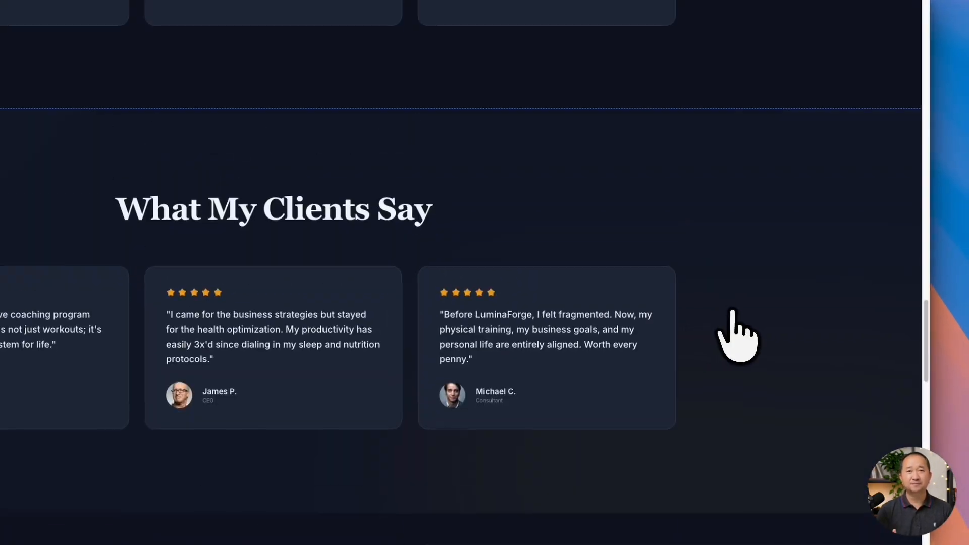
drag(926, 323, 928, 167)
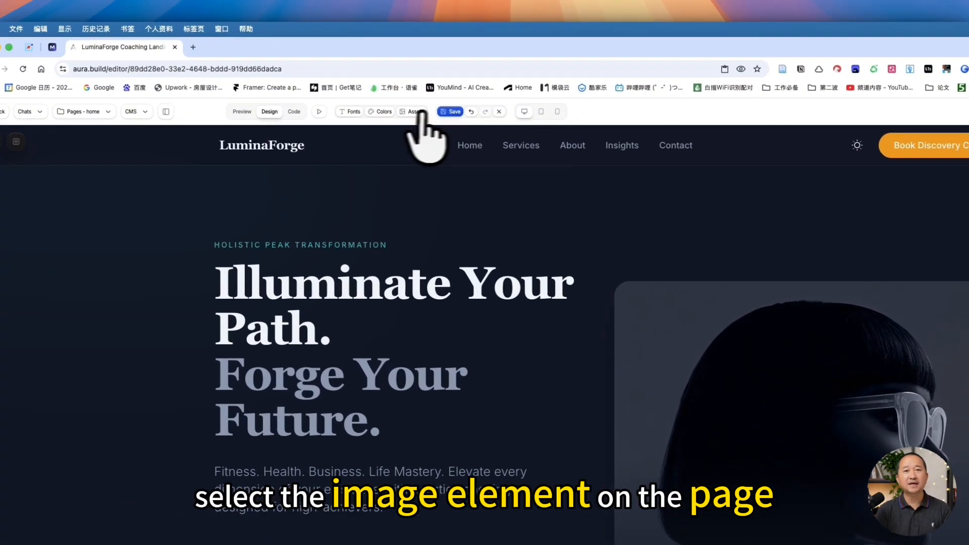
click(360, 84)
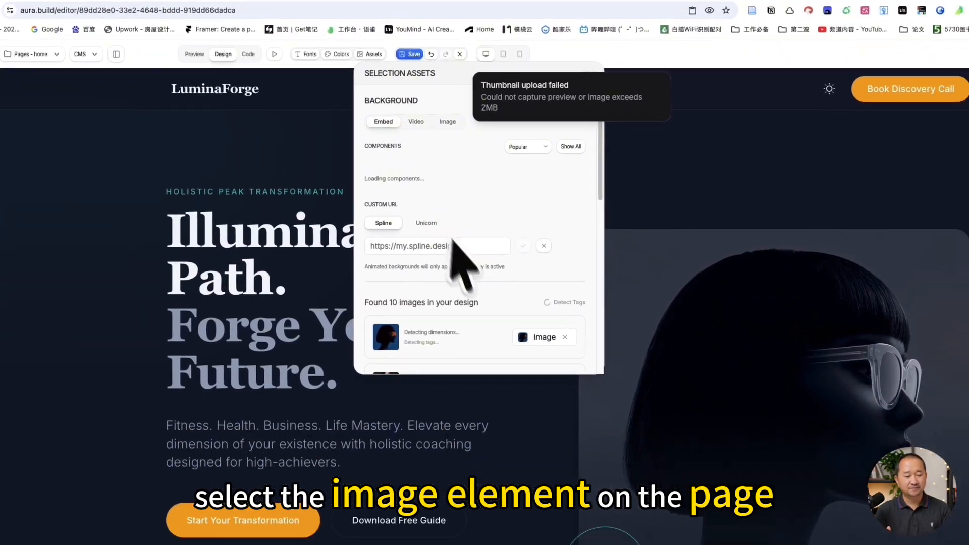
scroll(520, 354, down, 5)
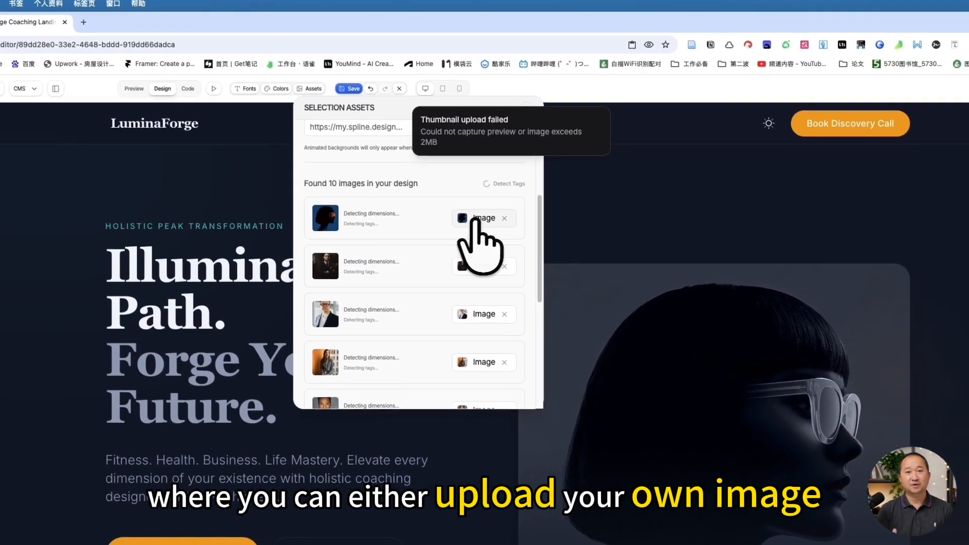
click(477, 218)
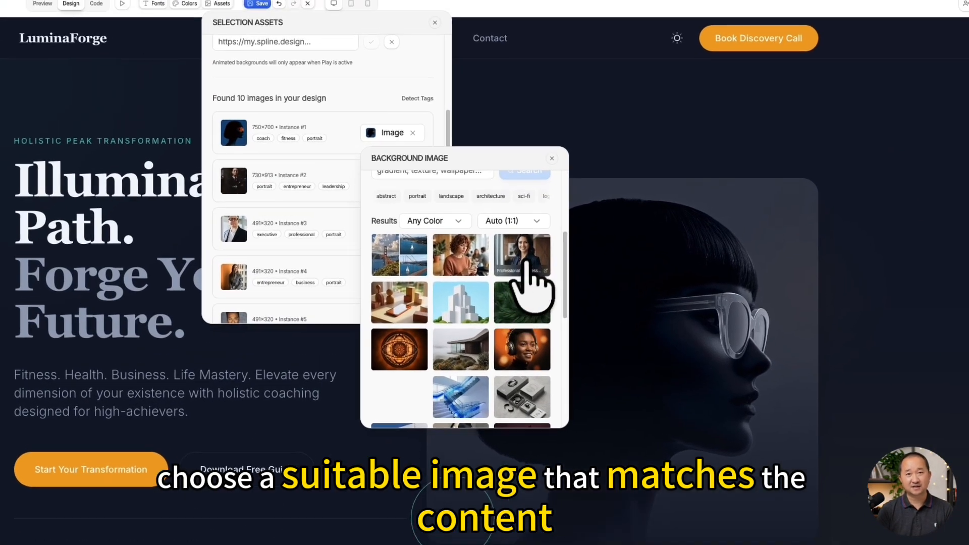
click(569, 251)
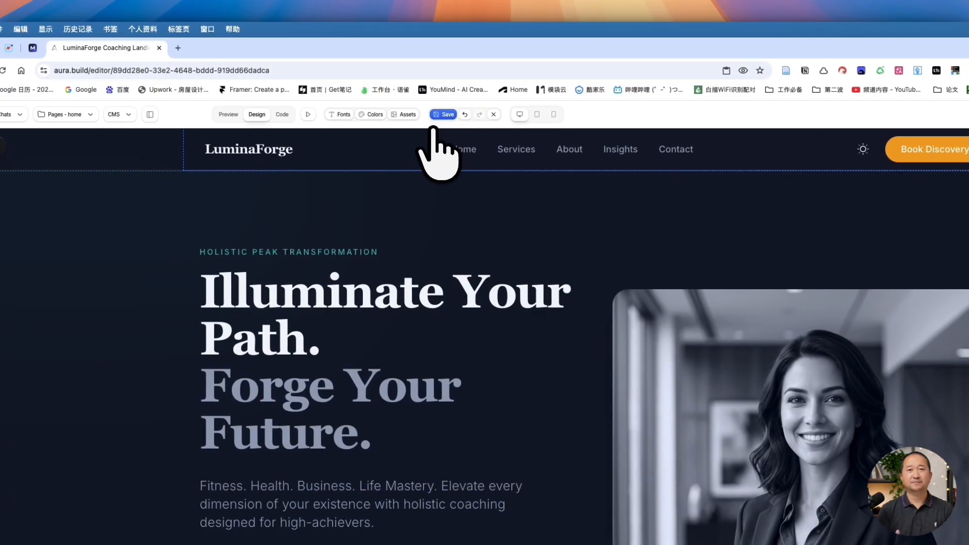
click(439, 117)
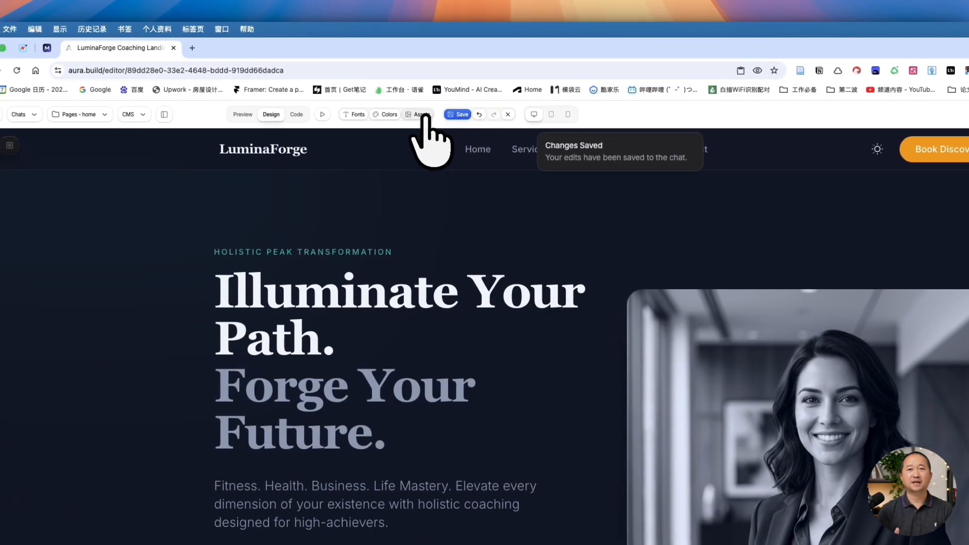
Step: Add the animated dotted blue-green glow from the embed components as the home page background and set its positioning to Absolute
click(409, 115)
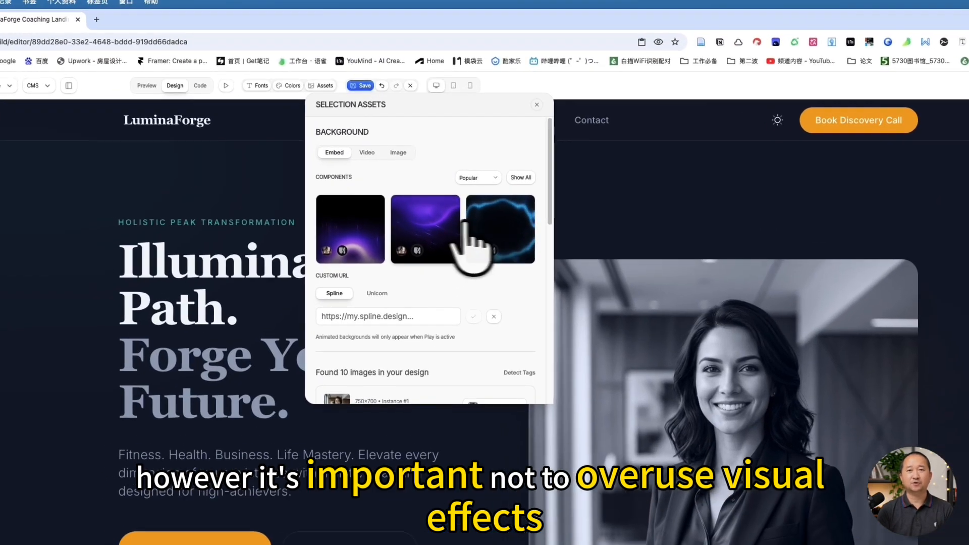
click(458, 227)
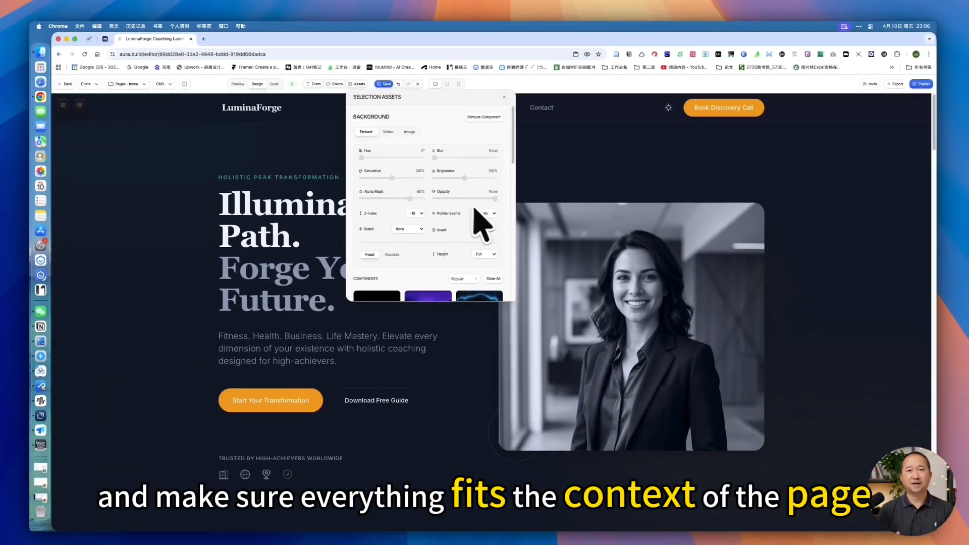
scroll(426, 263, down, 2)
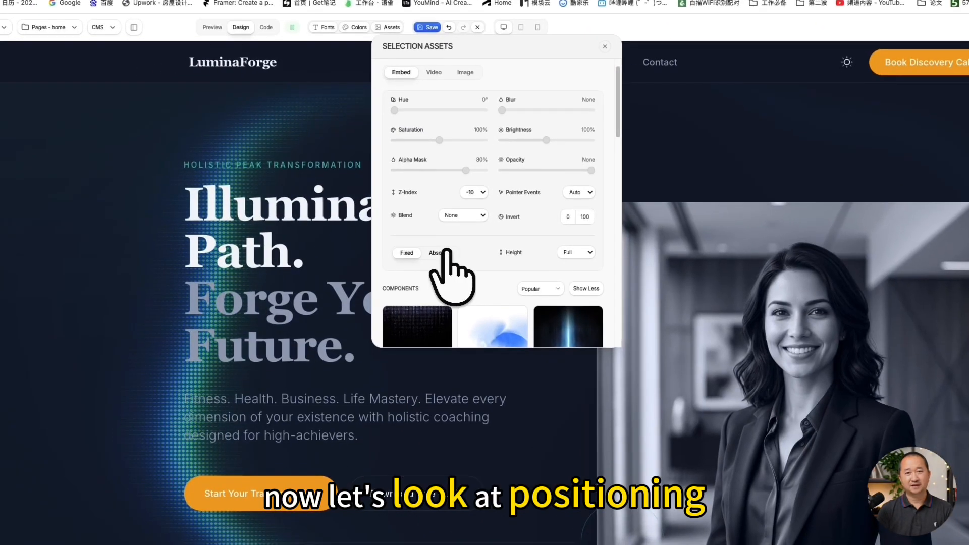
click(445, 253)
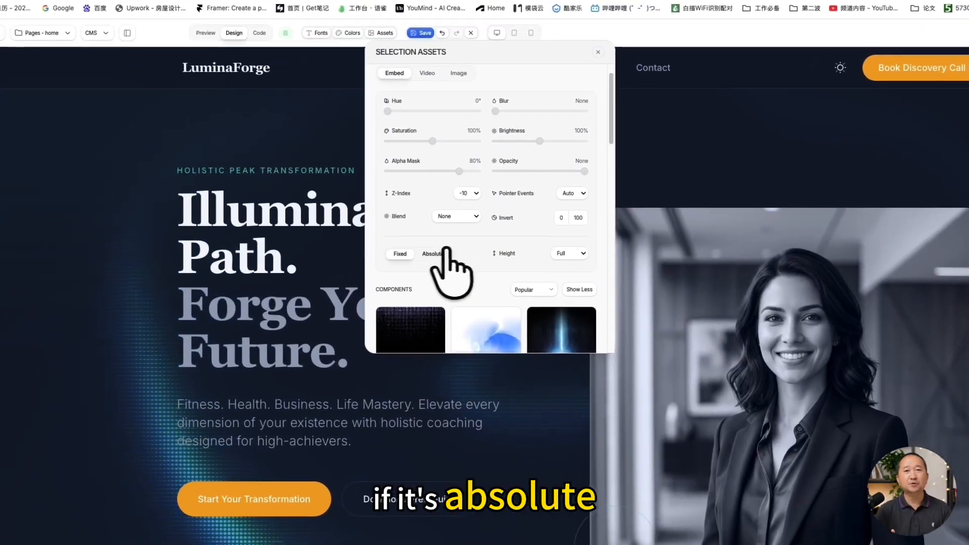
click(256, 219)
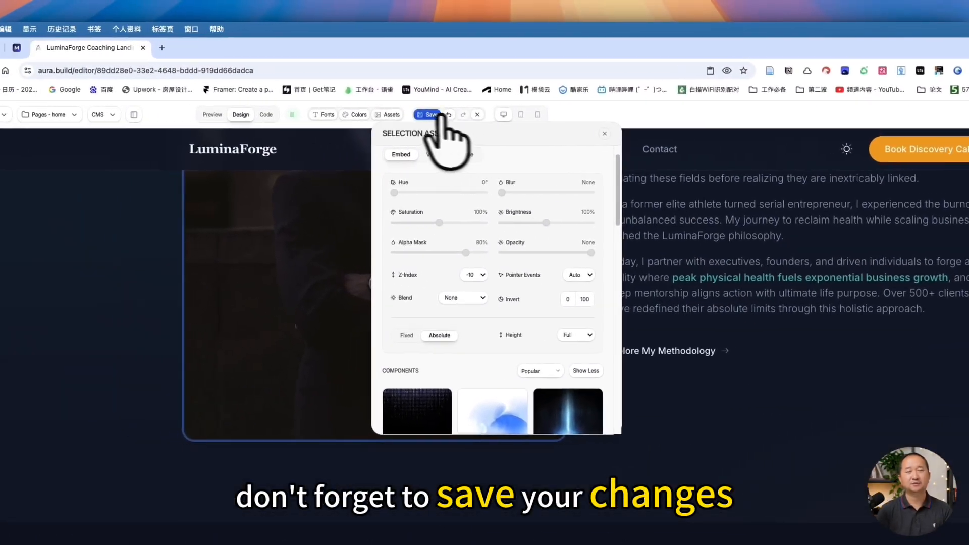
scroll(707, 275, up, 12)
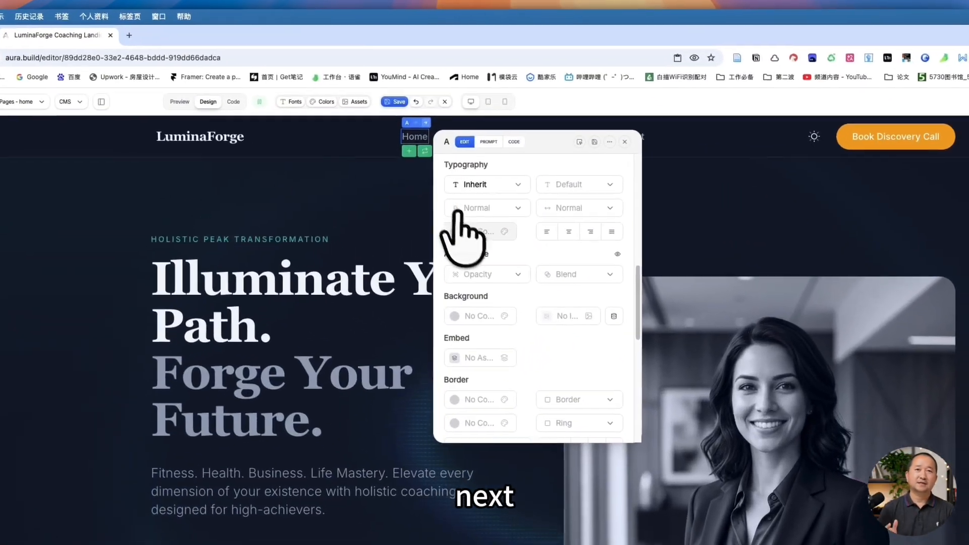
Step: Link the home page header's Services item to the site's services page
scroll(461, 189, up, 5)
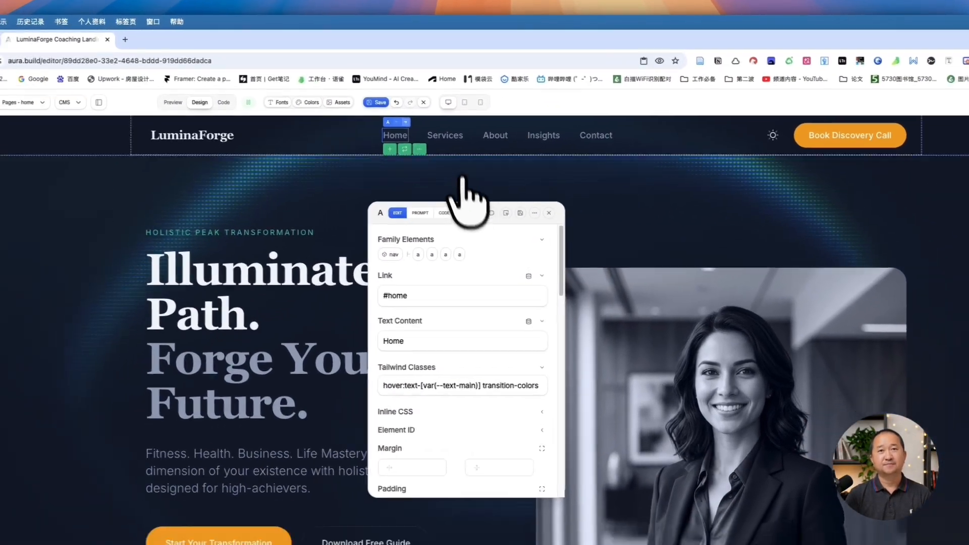
click(459, 147)
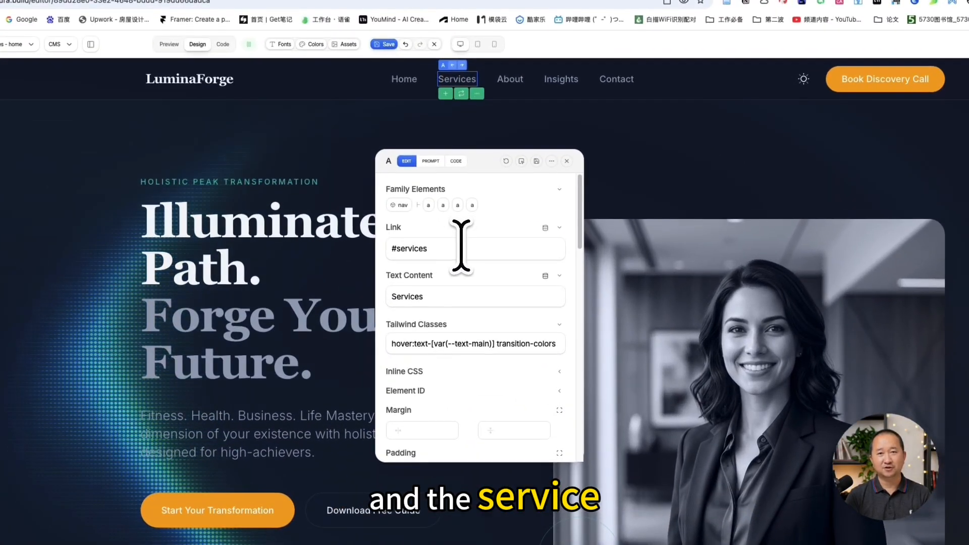
click(442, 220)
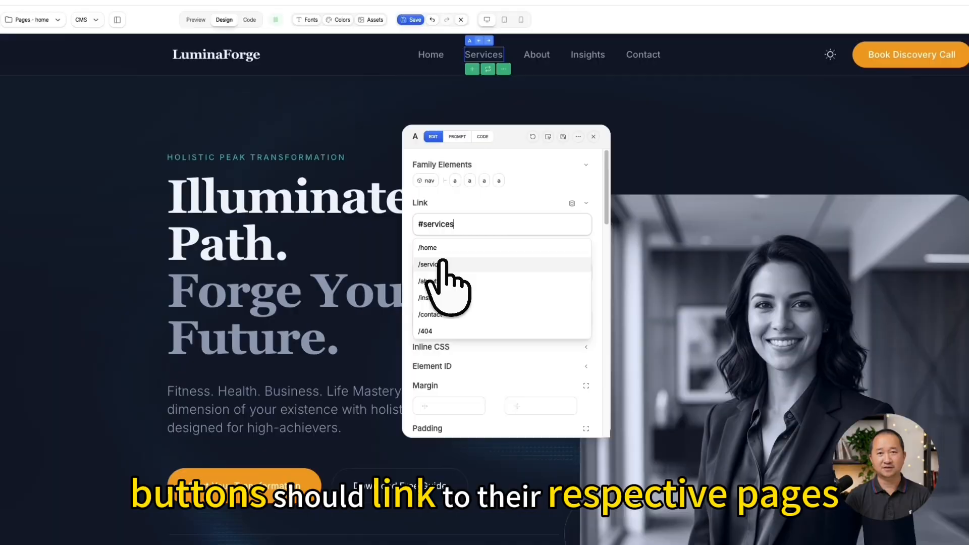
click(442, 264)
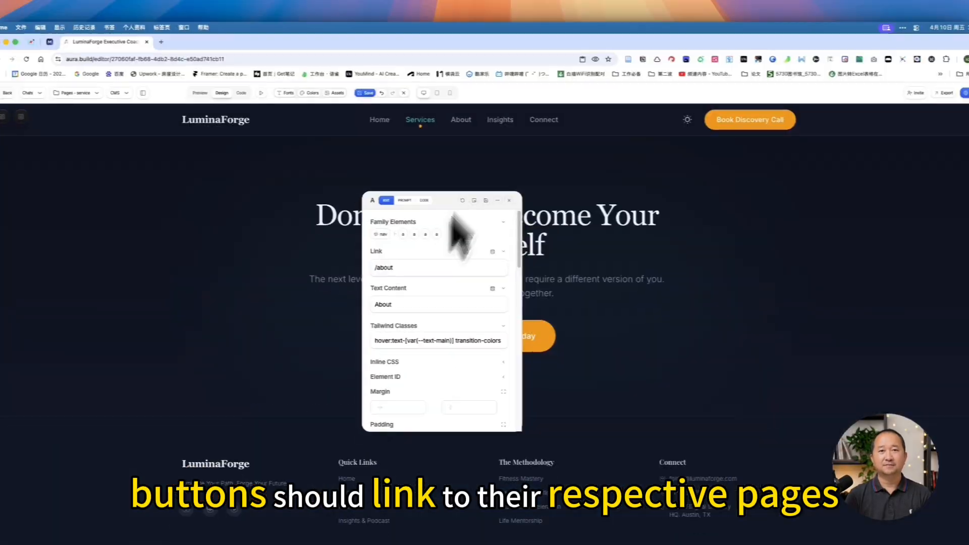
Step: On the service page, set the header's Insights link to /insight and its Connect link to /contact
click(424, 234)
click(408, 284)
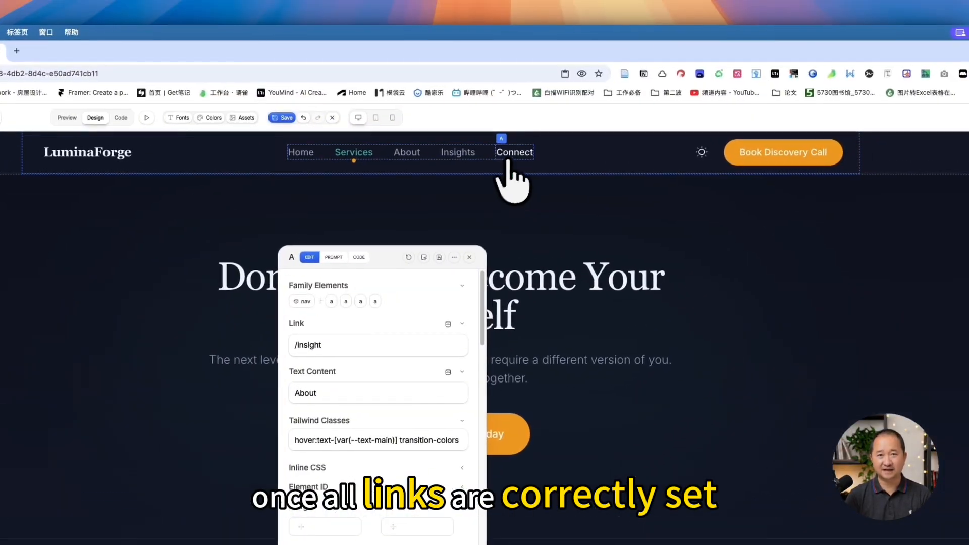
click(549, 101)
click(348, 335)
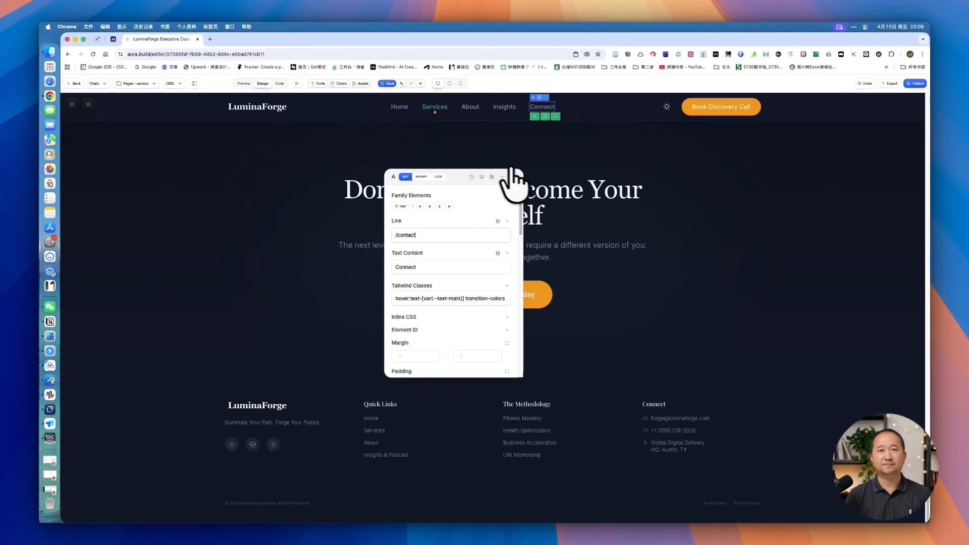
click(491, 177)
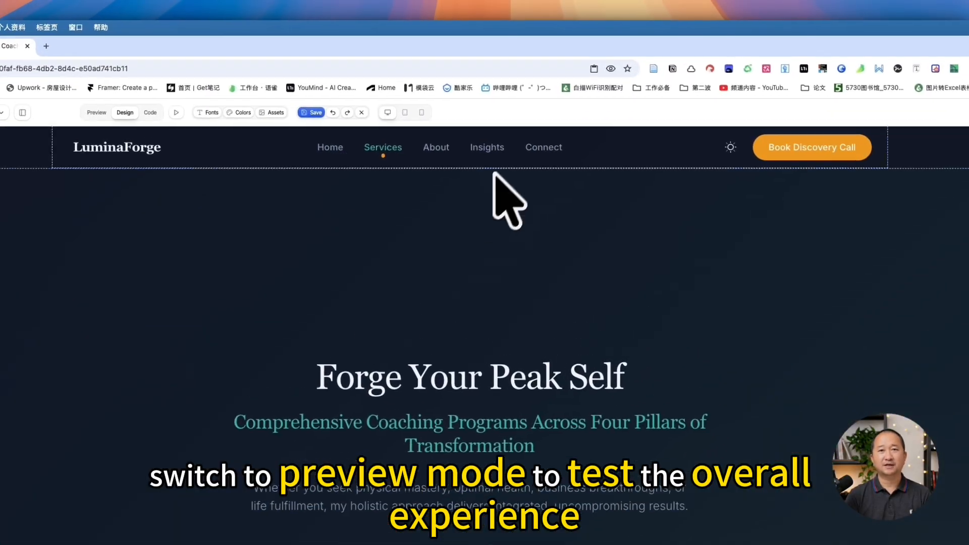
click(544, 147)
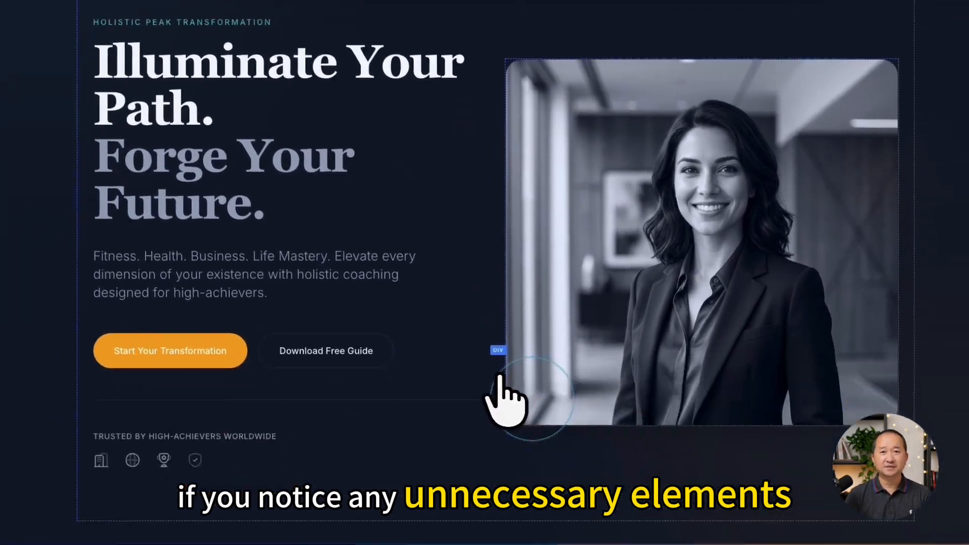
Step: Delete the decorative circle at the lower-left corner of the home page's hero image and save the changes
click(500, 377)
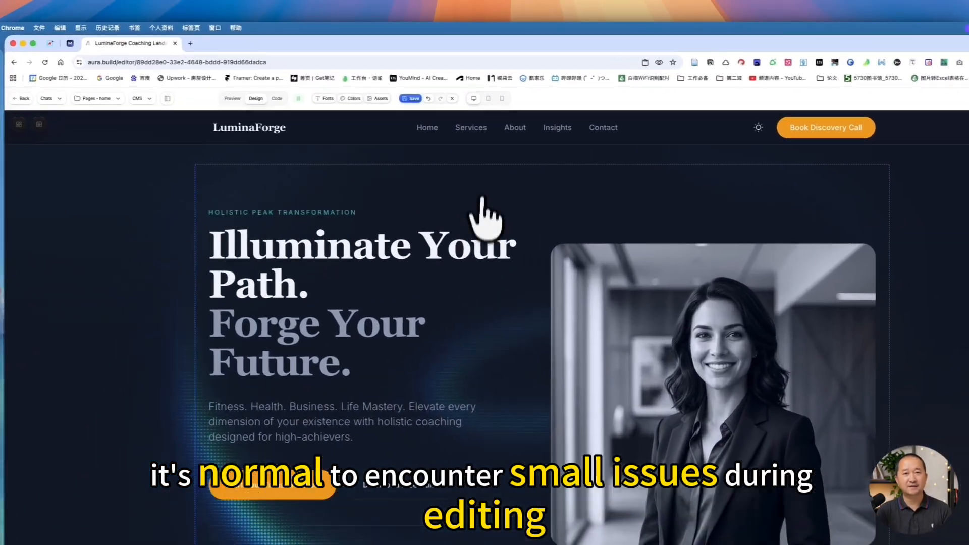
click(399, 92)
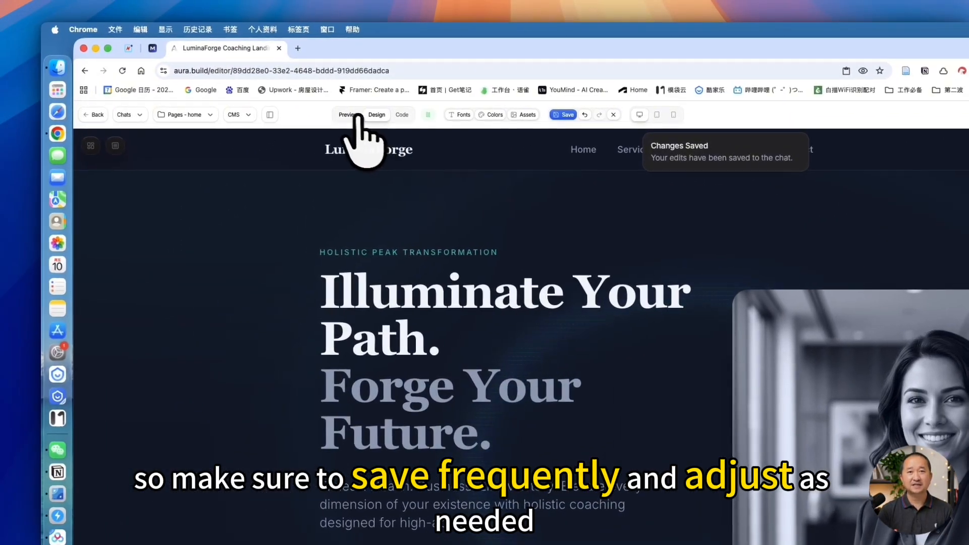
Step: Preview the home page and examine its layout from the hero down to the Four Pillars of Peak Transformation section
click(146, 111)
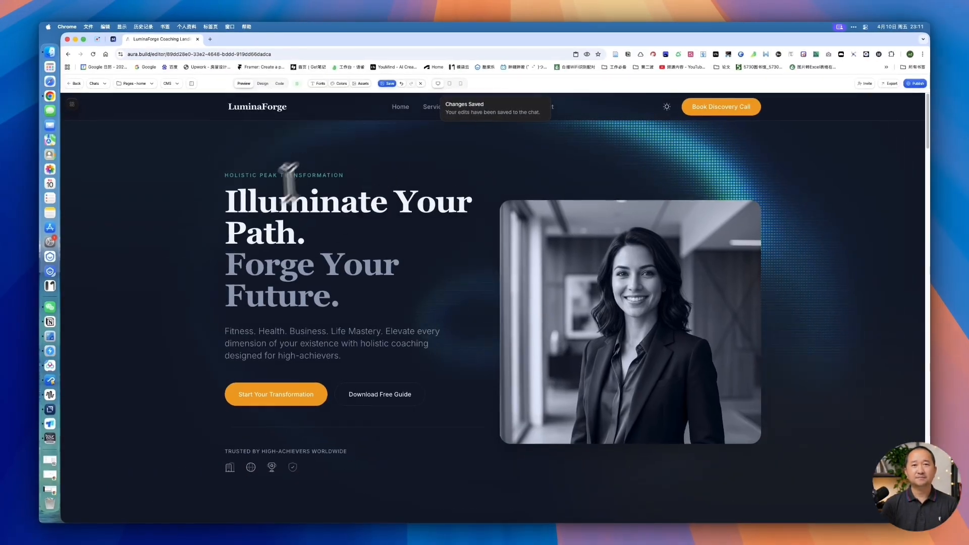
scroll(545, 238, down, 5)
scroll(552, 240, down, 12)
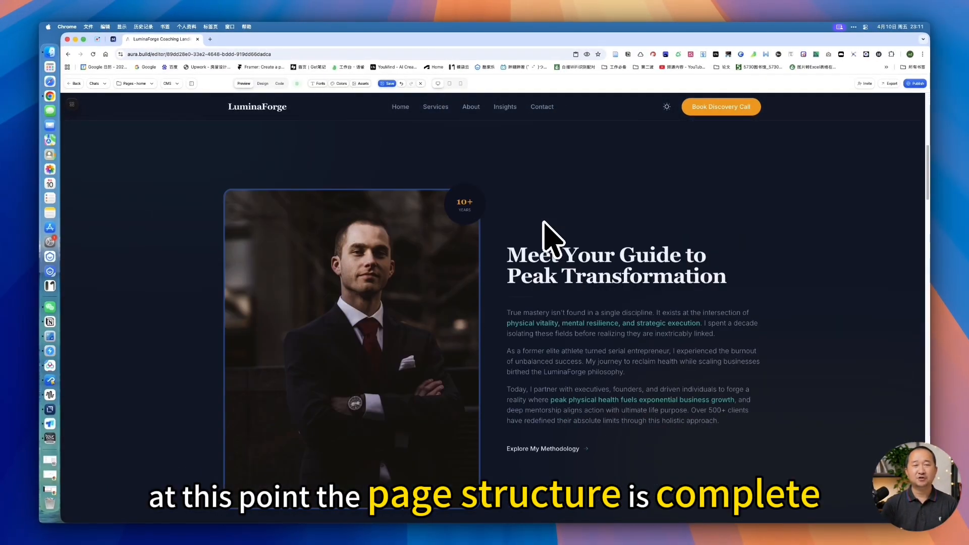
scroll(553, 240, down, 8)
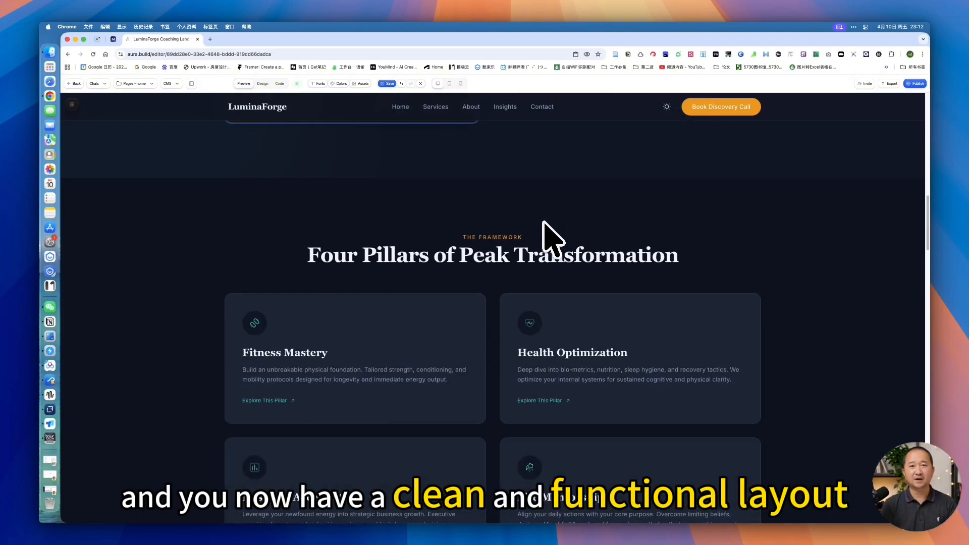